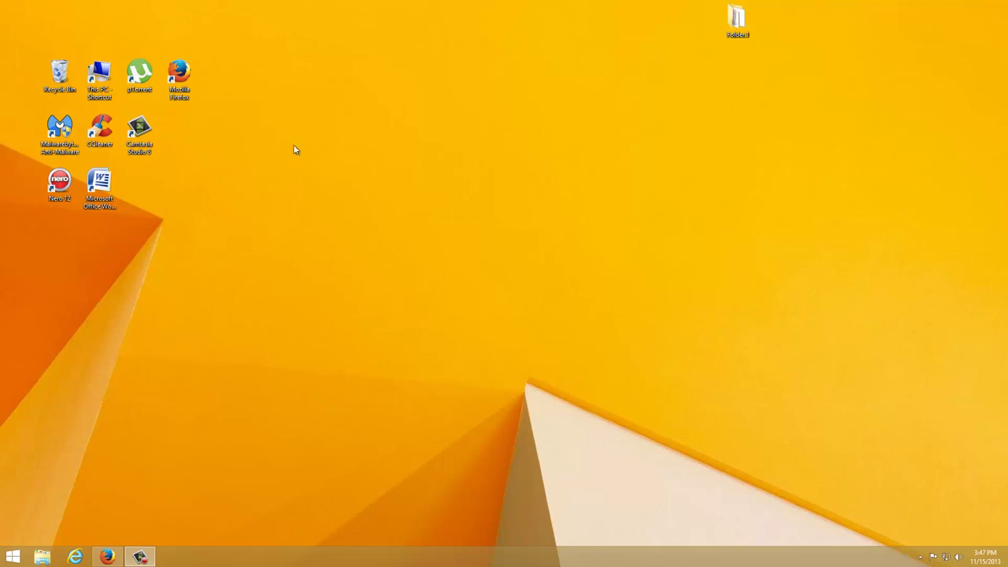
Step: Open This PC to check the drives, reposition its window, then close it
double_click(101, 76)
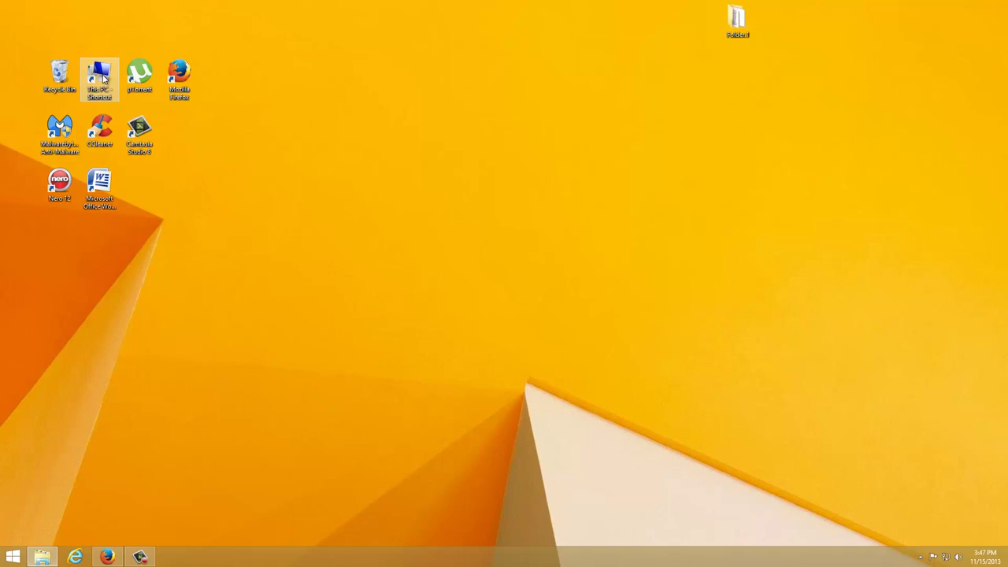
drag(429, 116, 516, 62)
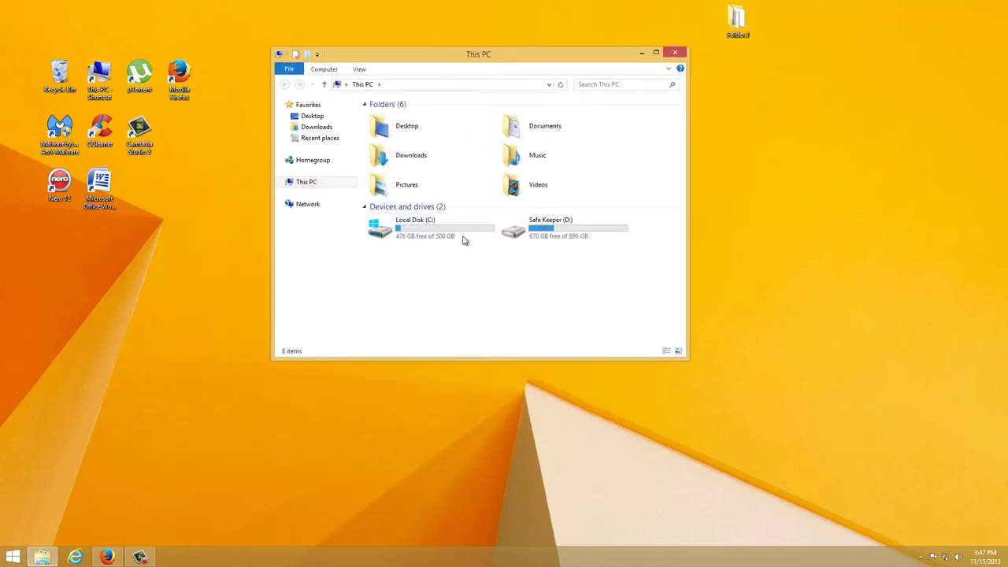
drag(508, 59, 482, 68)
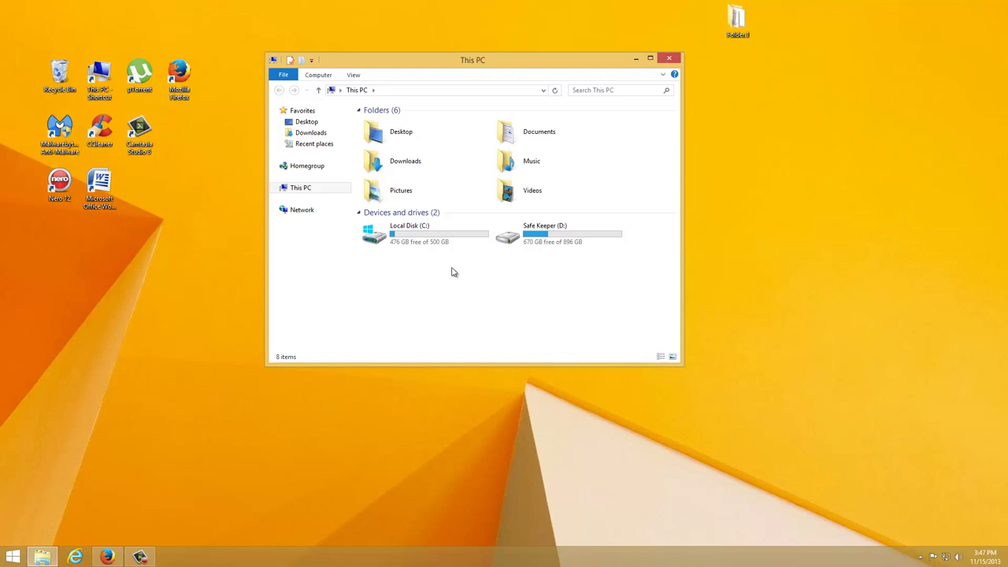
drag(421, 73, 399, 72)
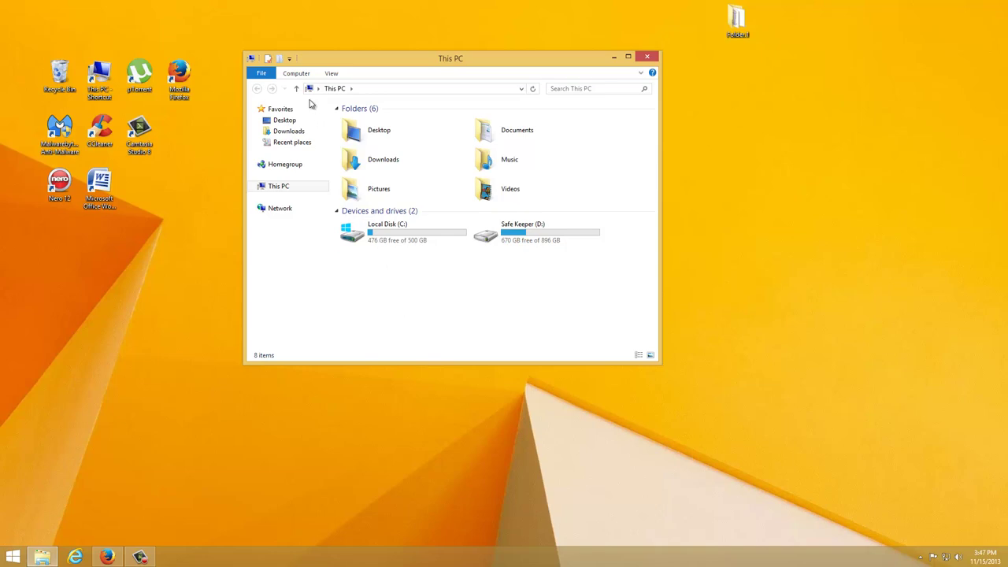
drag(457, 61, 499, 56)
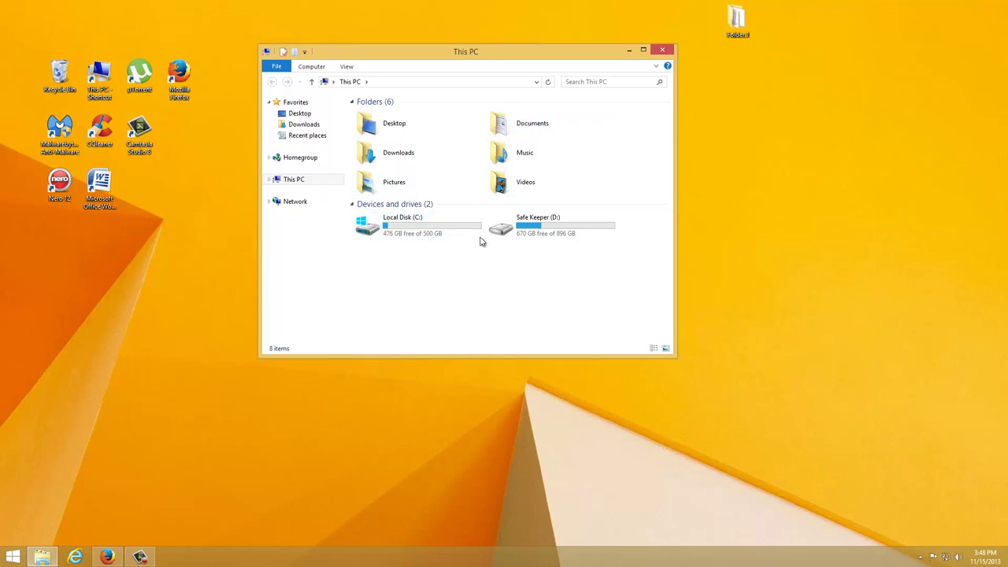
click(663, 51)
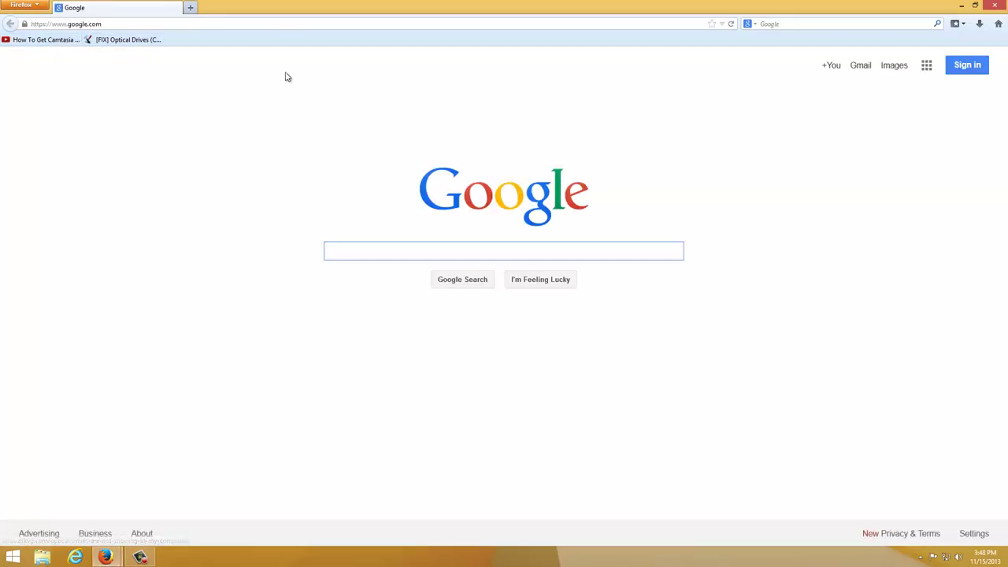
Step: Paste the AskVG optical-drive fix article address into Firefox's address bar and load it
click(229, 25)
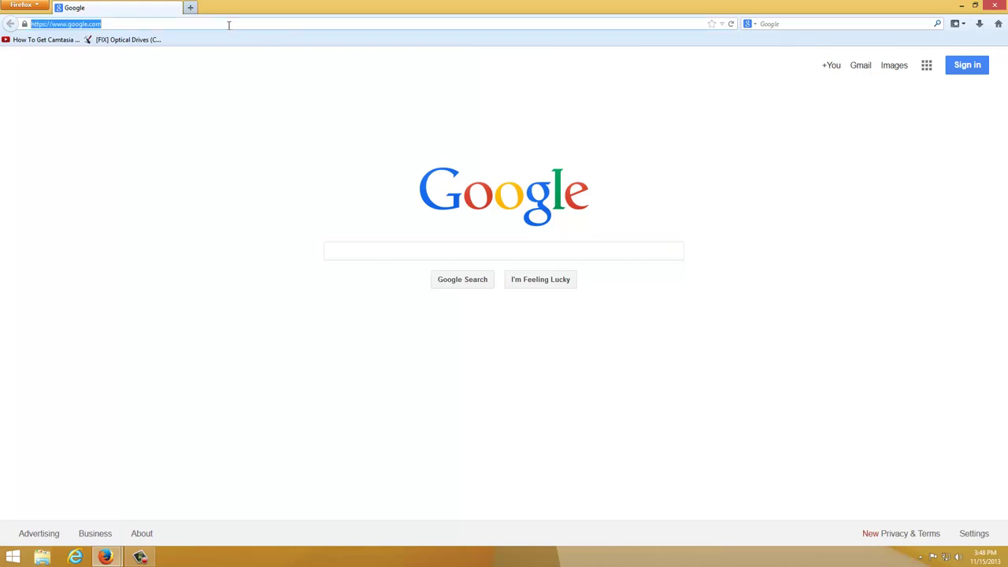
right_click(74, 25)
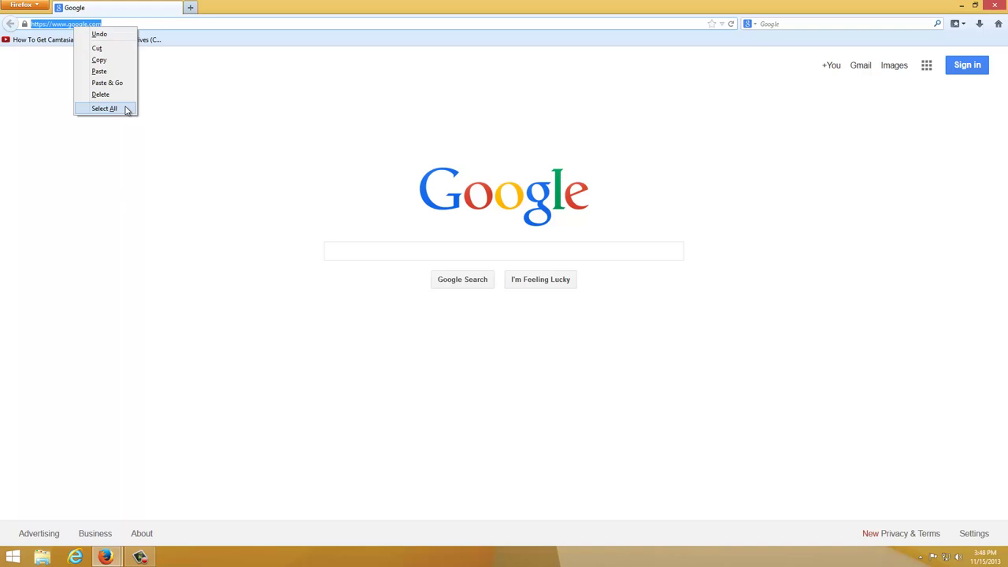
click(100, 71)
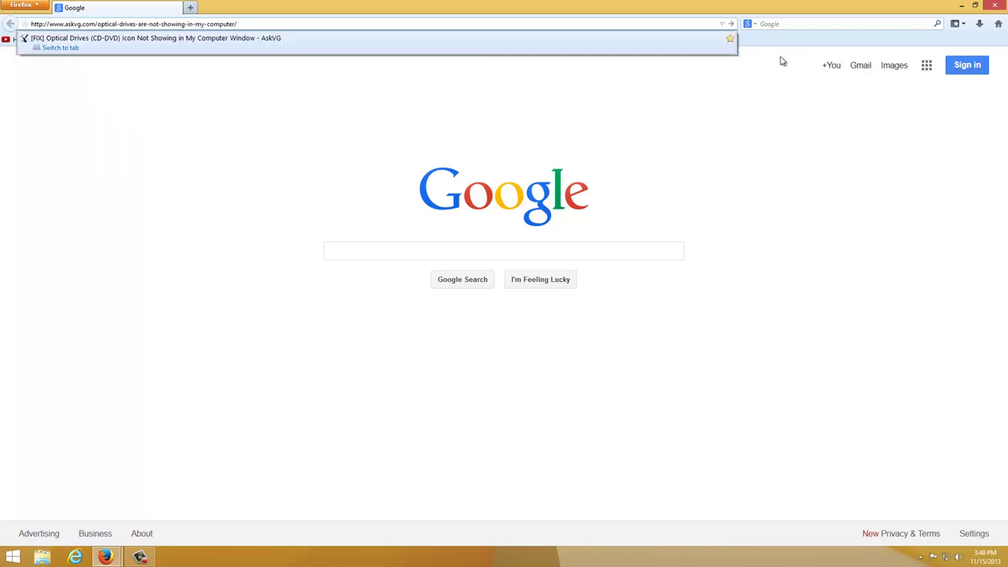
click(732, 23)
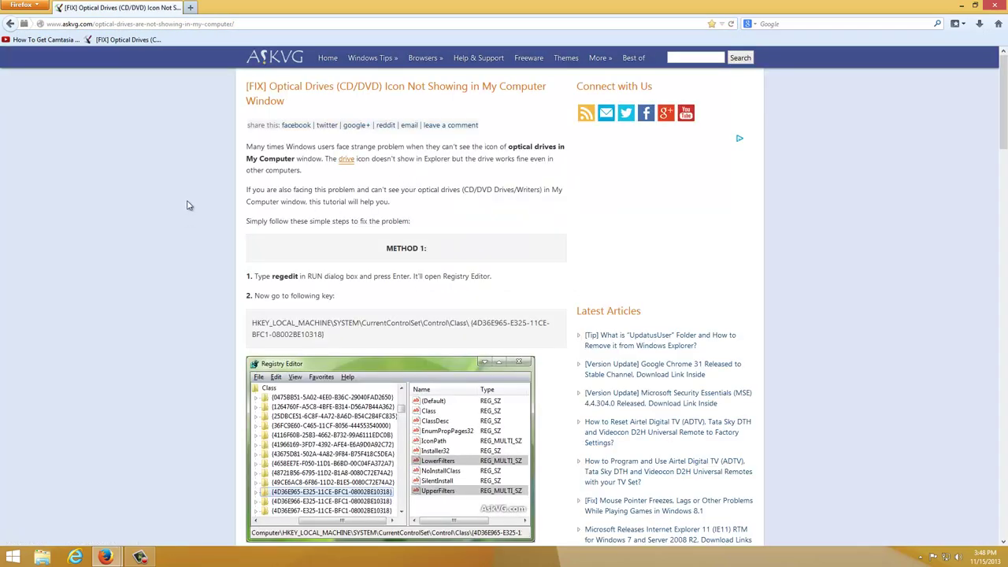
Step: Scroll to NOTE 2 and follow the 'Download Registry Script to Fix CD/DVD Drive Missing in Windows' link
scroll(193, 203, down, 3)
scroll(209, 196, up, 3)
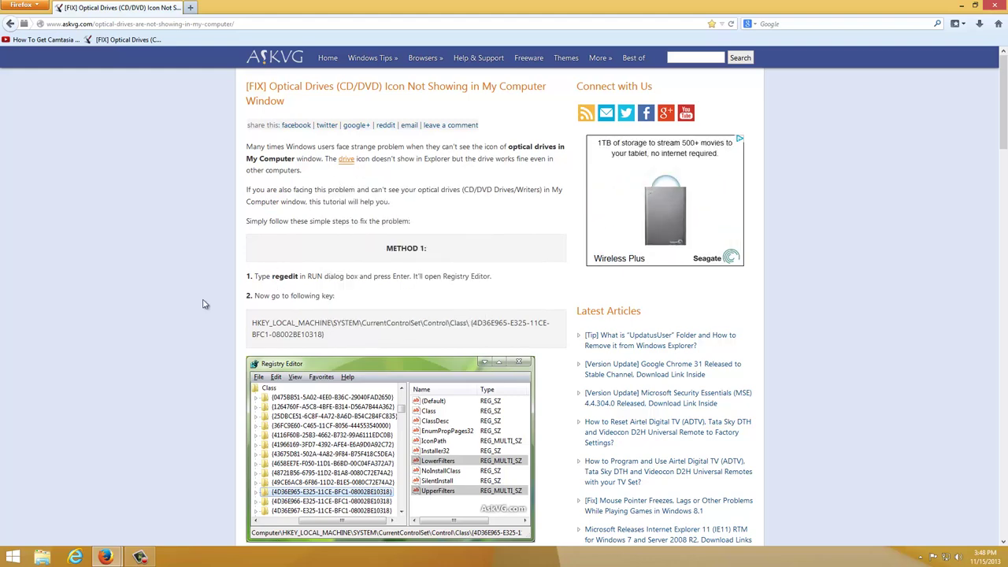
scroll(189, 298, down, 3)
scroll(179, 296, down, 2)
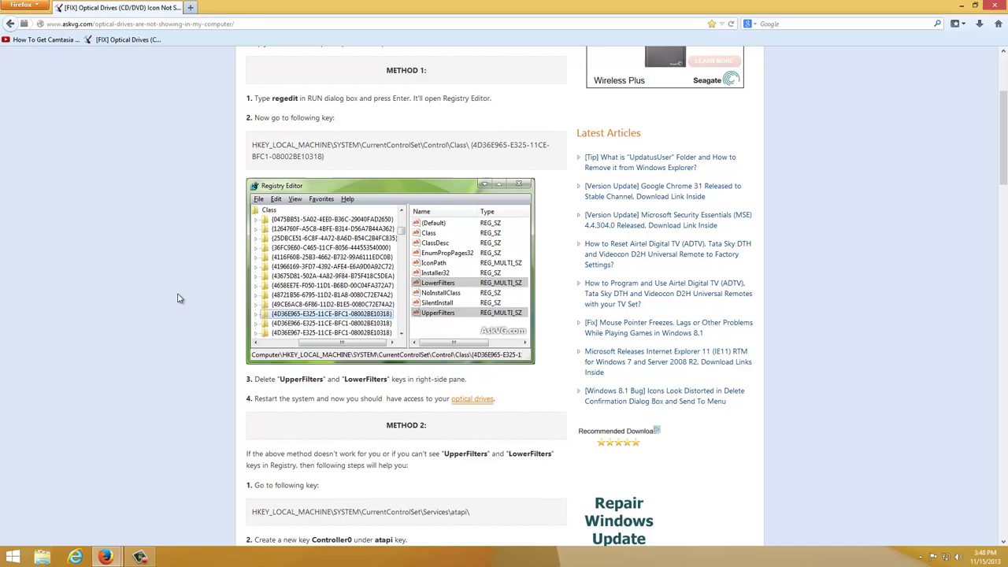
scroll(187, 292, up, 5)
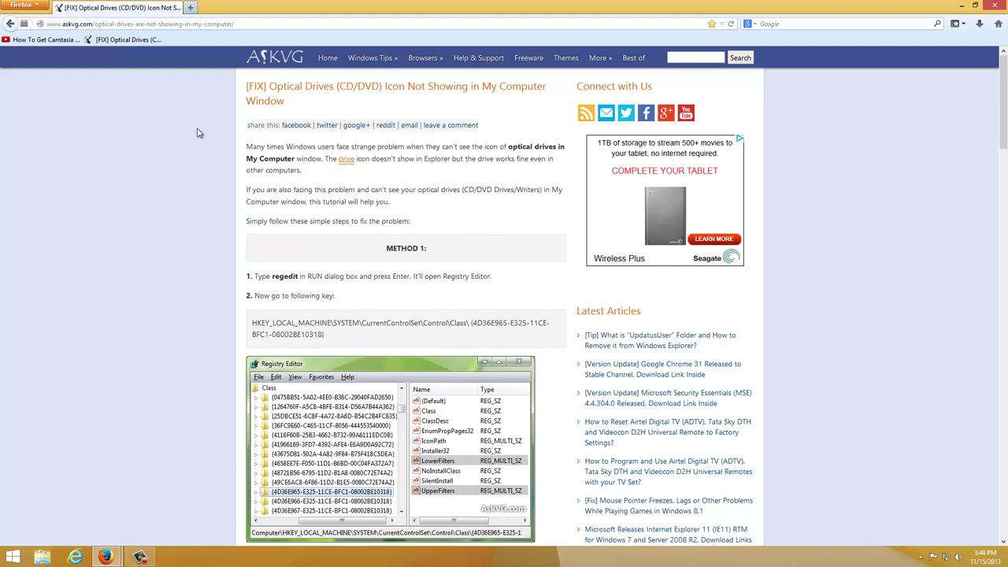
scroll(199, 133, down, 5)
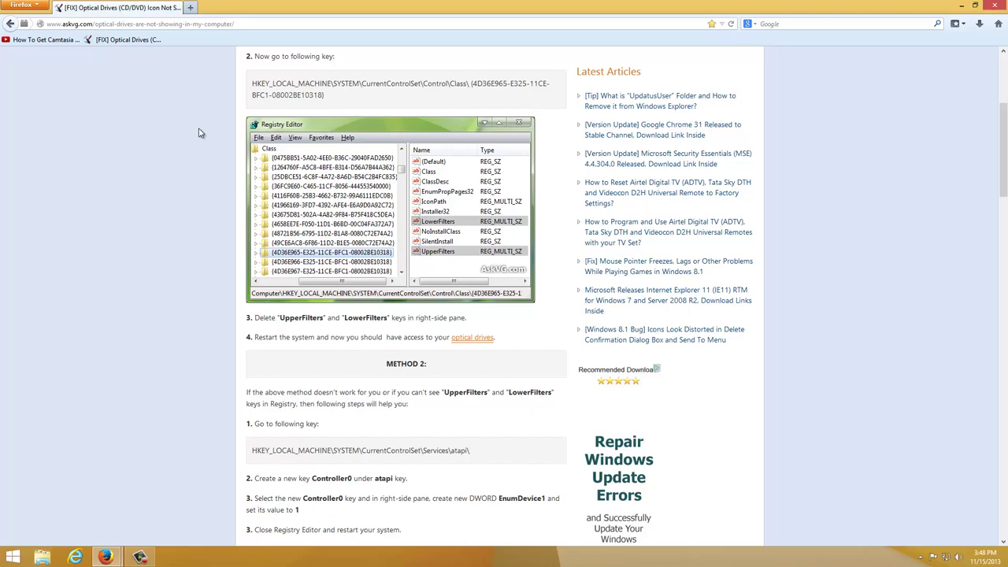
scroll(207, 142, down, 8)
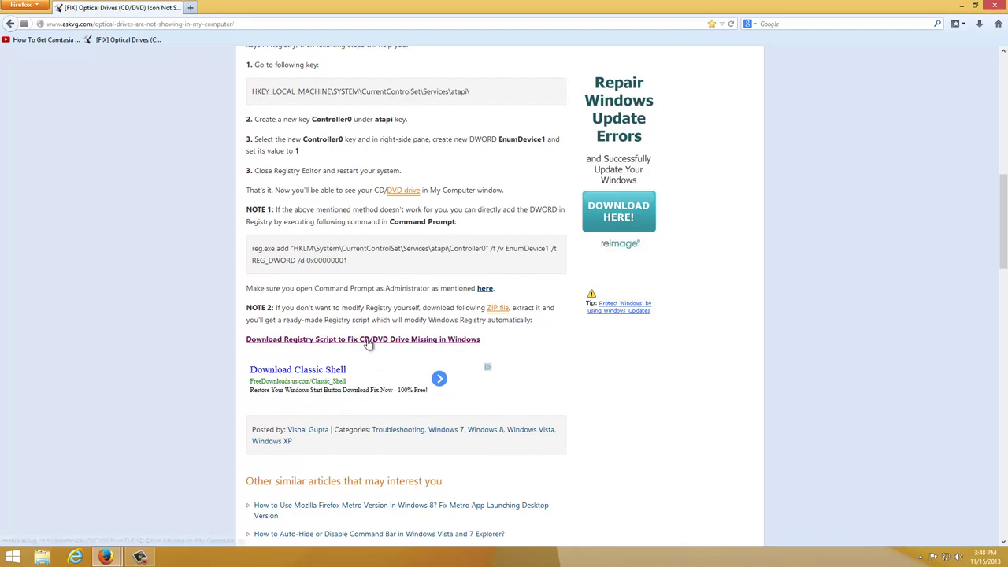
click(434, 340)
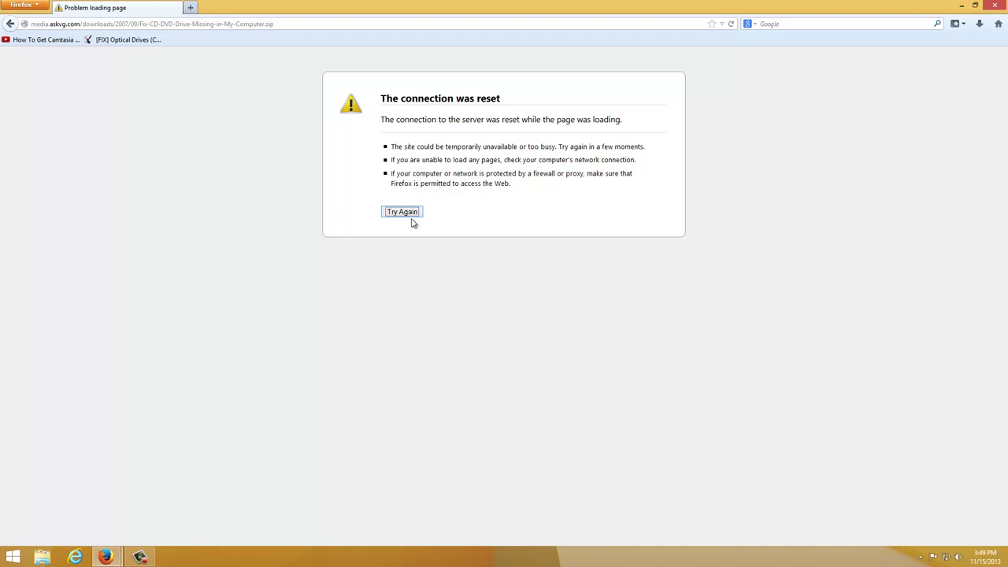
Step: Retry the download and save Fix-CD-DVD-Drive-Missing-in-My-Computer.zip to disk
click(403, 213)
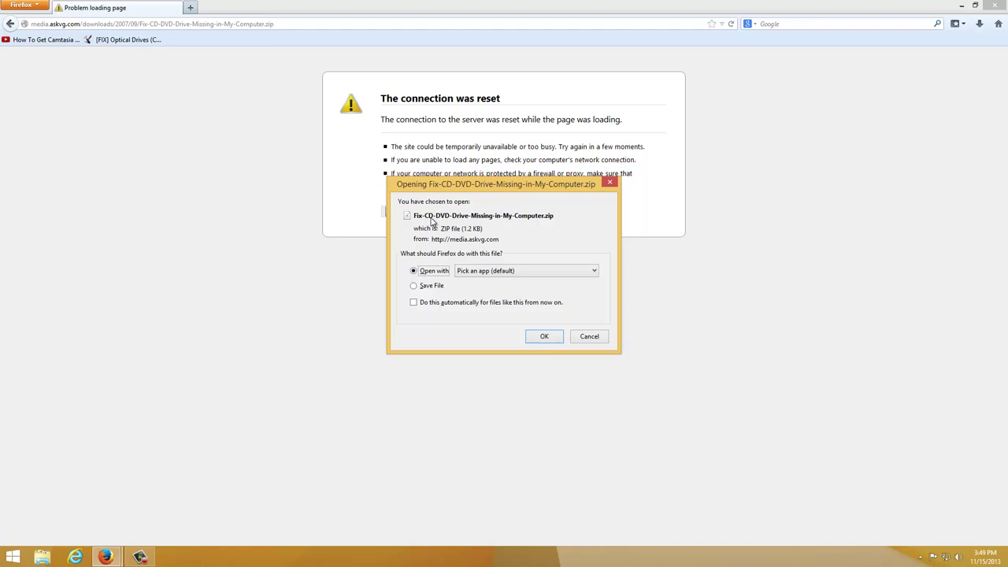
drag(529, 185, 330, 177)
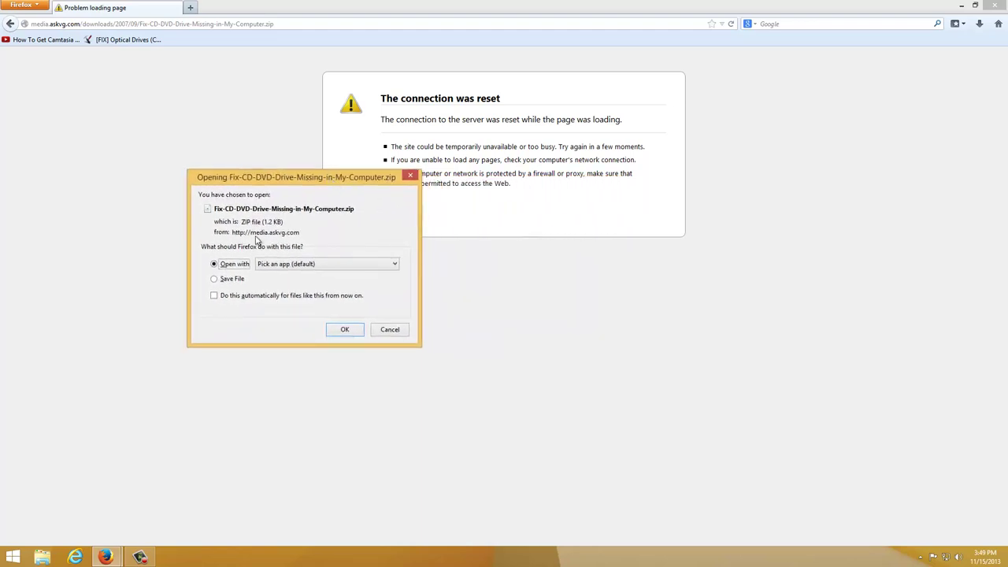
click(214, 281)
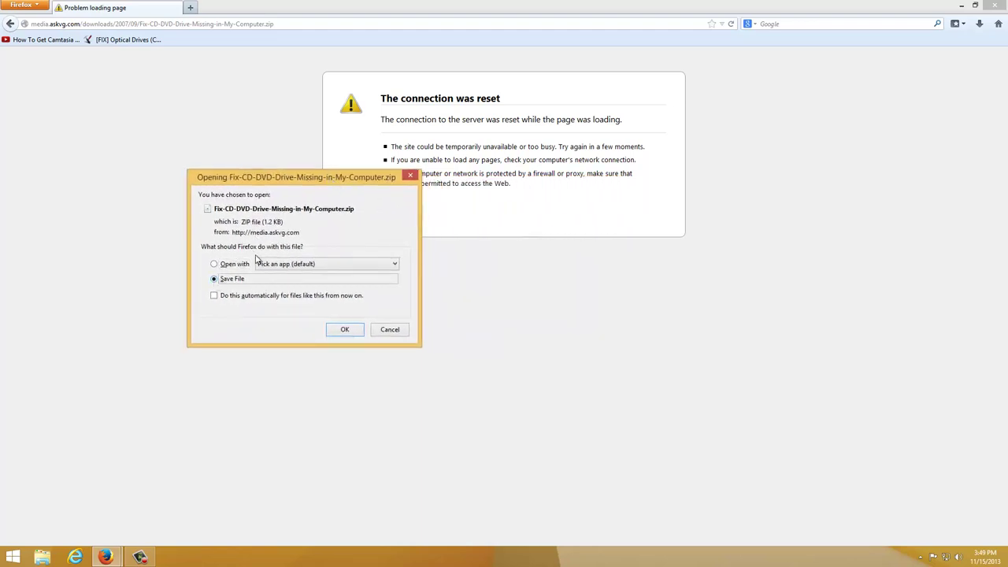
click(348, 331)
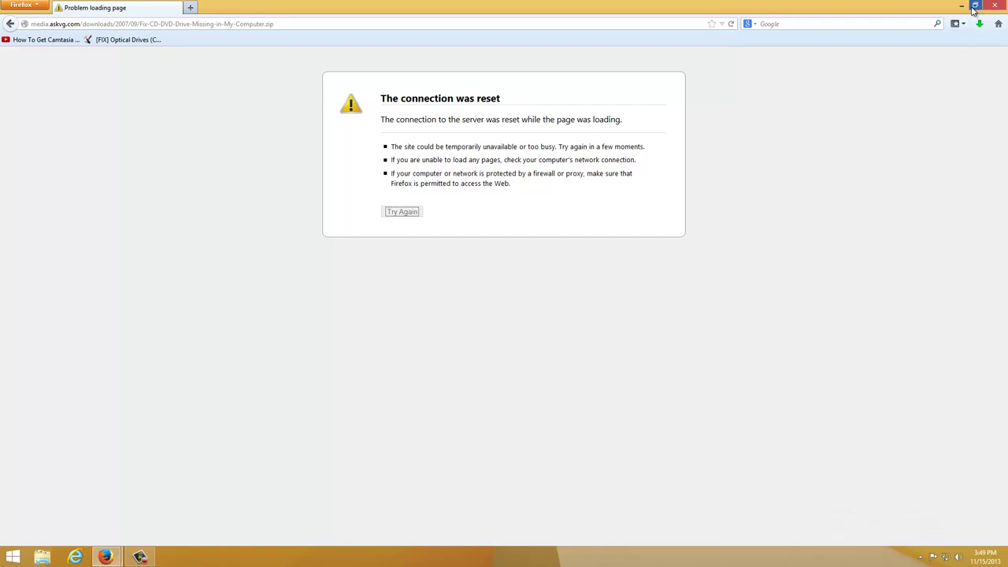
Step: Close Firefox, refresh the desktop, and open the Downloads folder from This PC
click(995, 7)
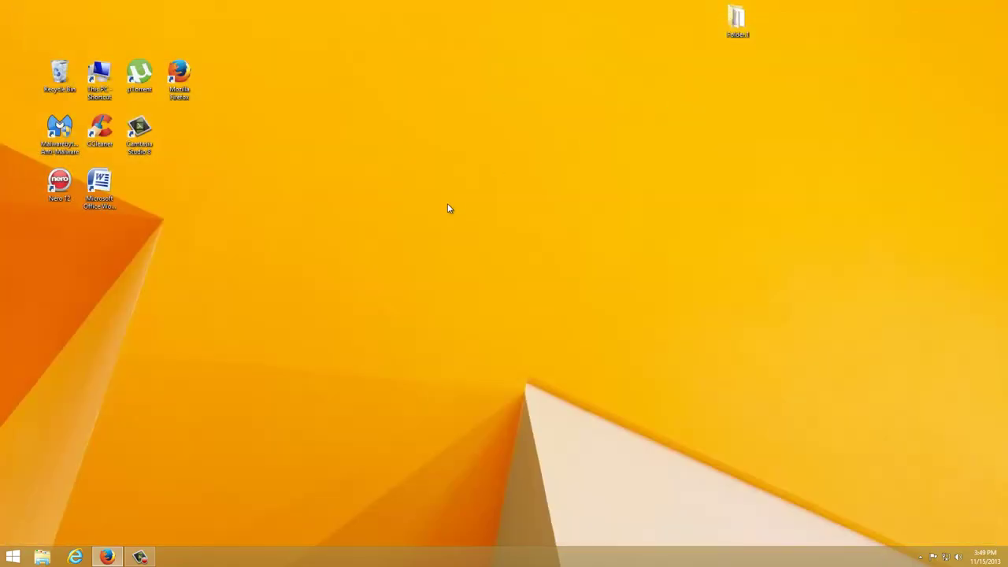
right_click(396, 173)
click(423, 215)
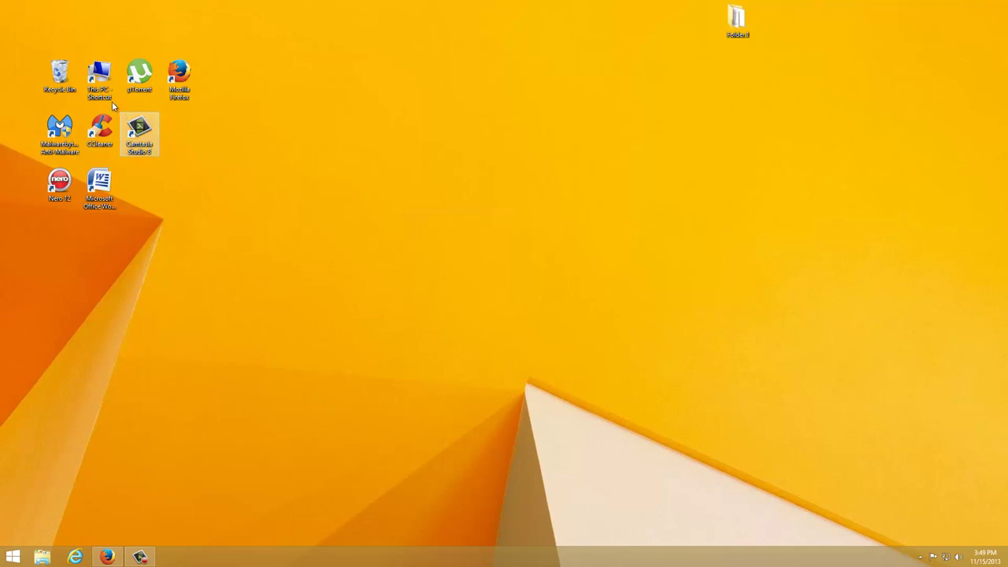
double_click(99, 77)
double_click(386, 157)
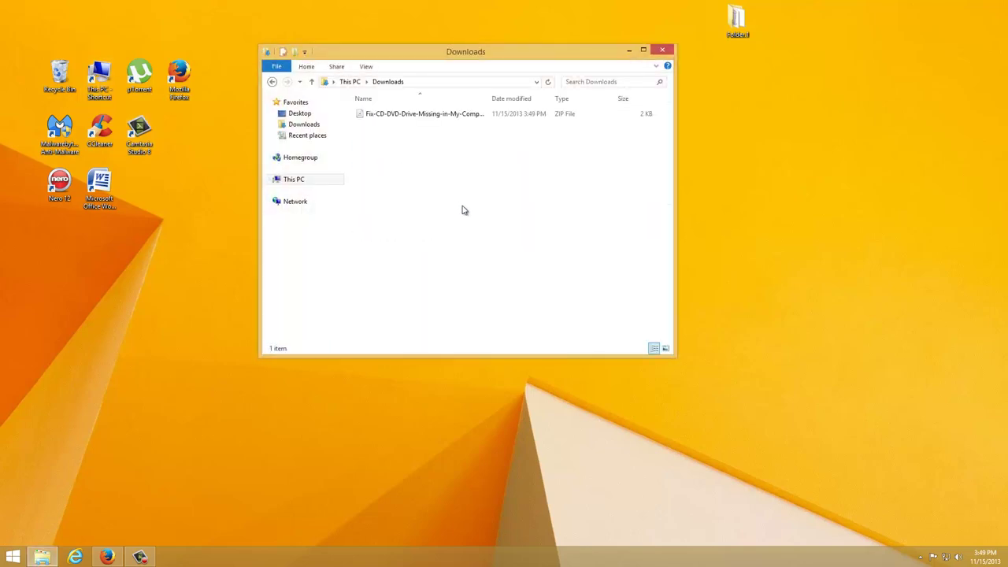
drag(498, 57, 545, 60)
Step: Extract the downloaded ZIP here, creating the Fix CD-DVD Drive Missing in My Computer folder
click(426, 121)
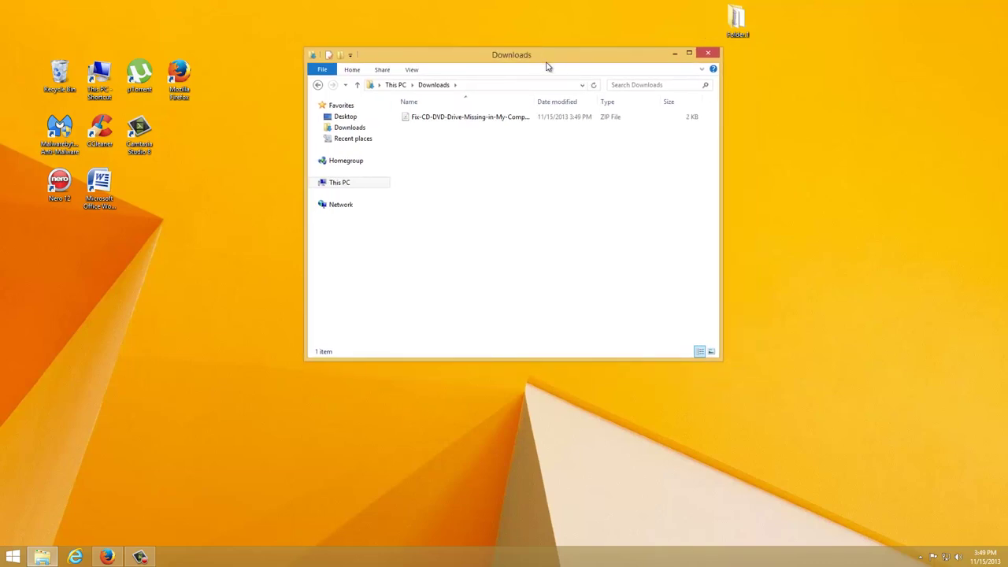
click(469, 118)
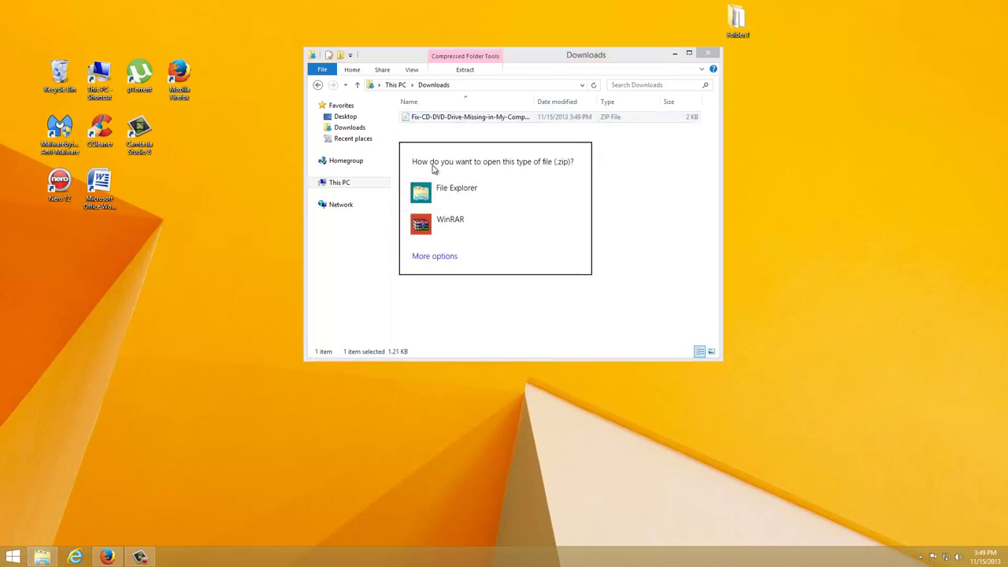
click(641, 194)
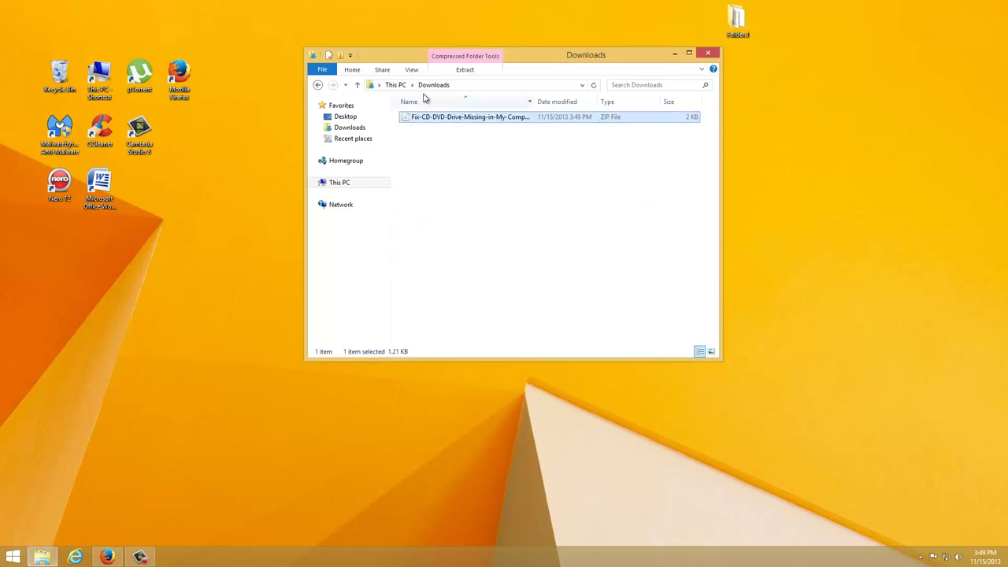
right_click(445, 119)
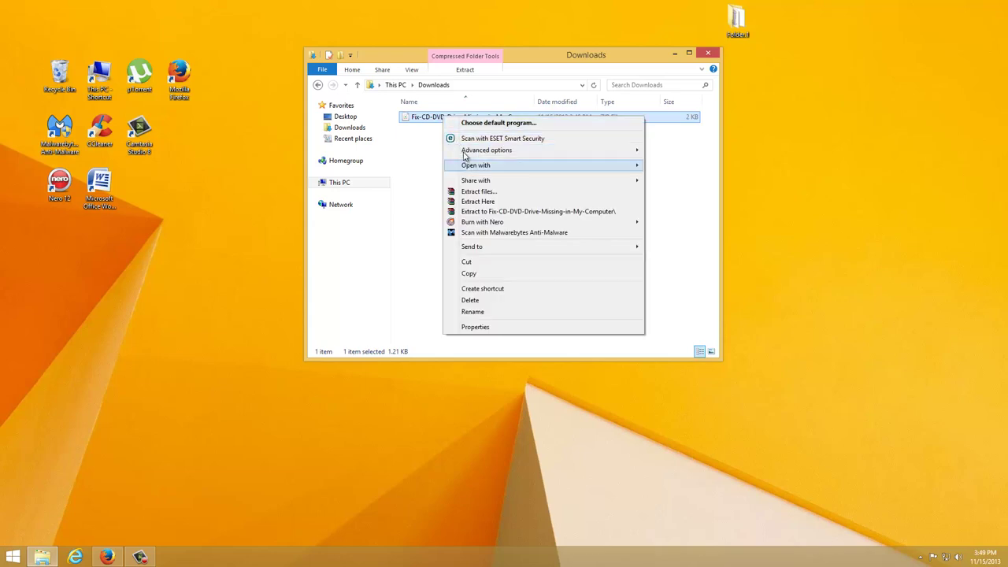
click(494, 202)
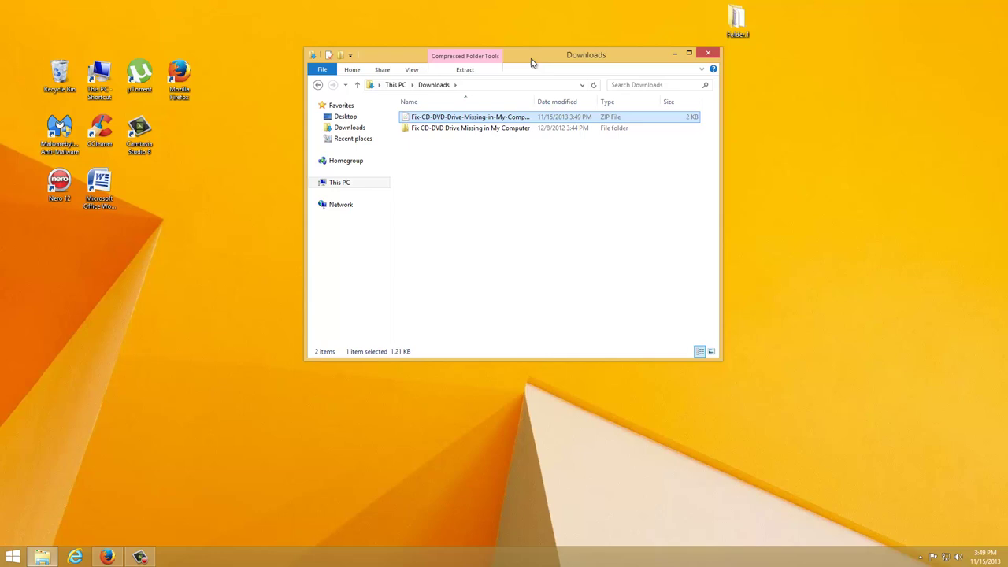
mouse_move(532, 63)
mouse_down()
mouse_move(523, 64)
mouse_move(527, 48)
mouse_up()
click(481, 129)
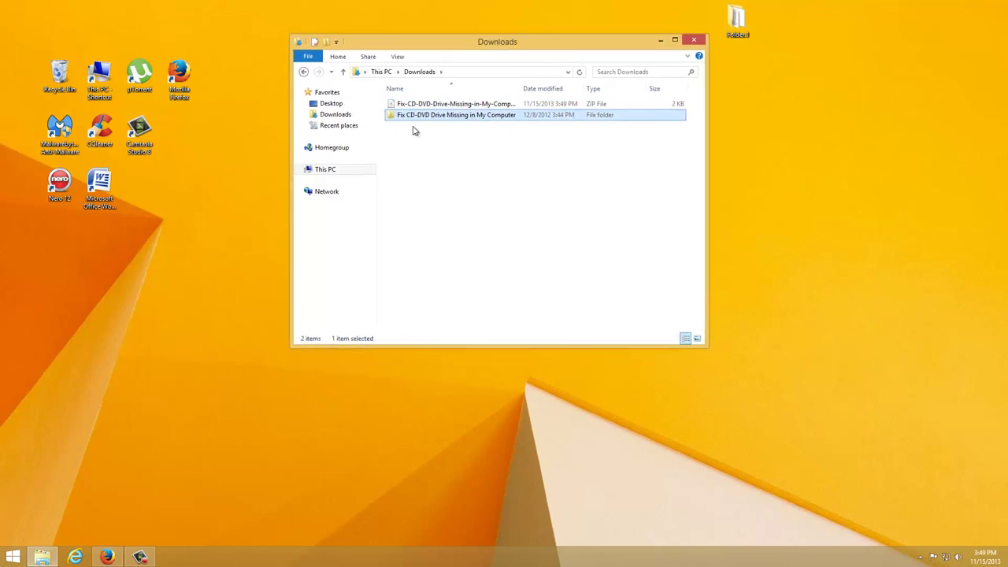
Step: Open the extracted folder and merge Fix CD-DVD Drive Missing in Windows.reg, confirming the warning
double_click(431, 115)
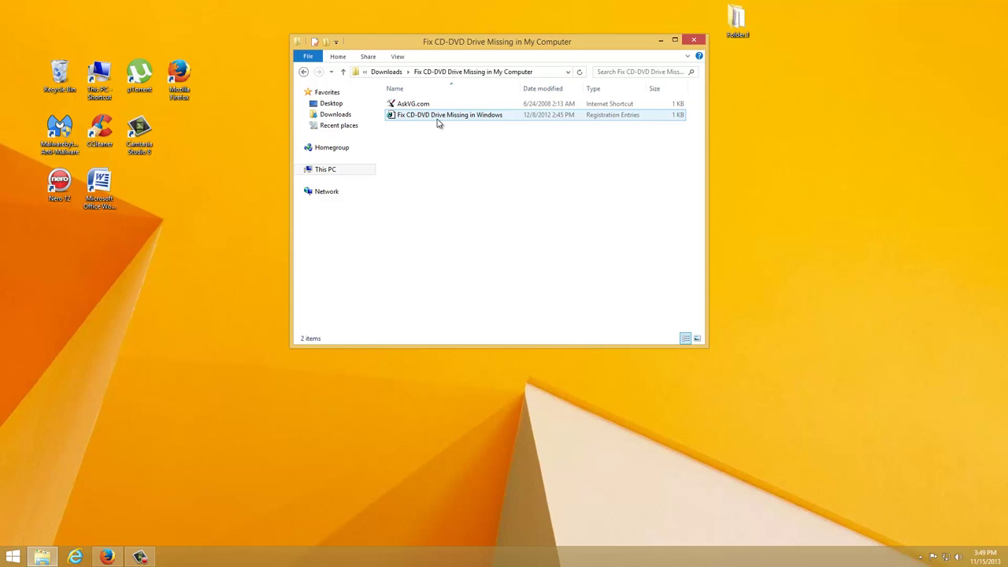
right_click(438, 116)
click(424, 213)
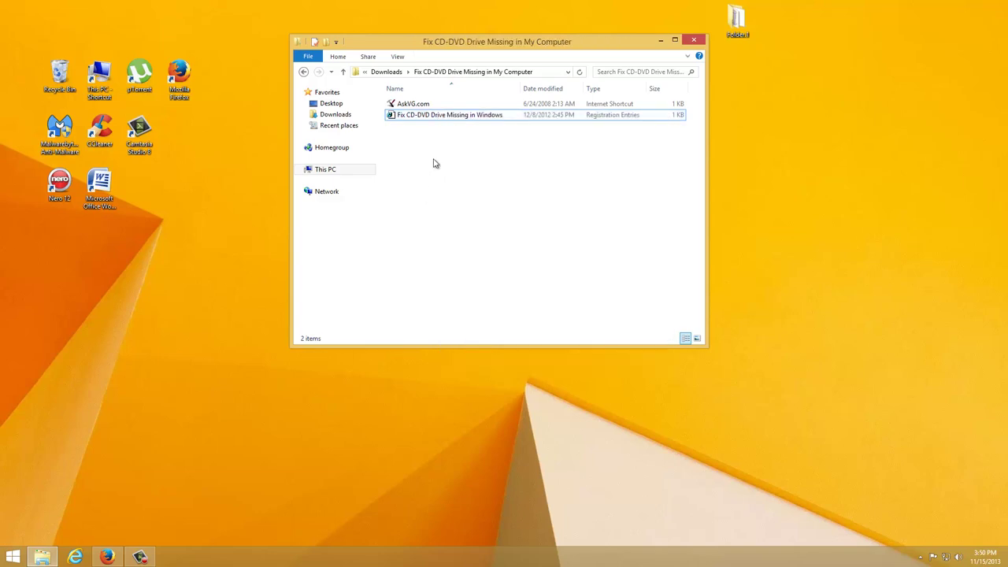
double_click(457, 118)
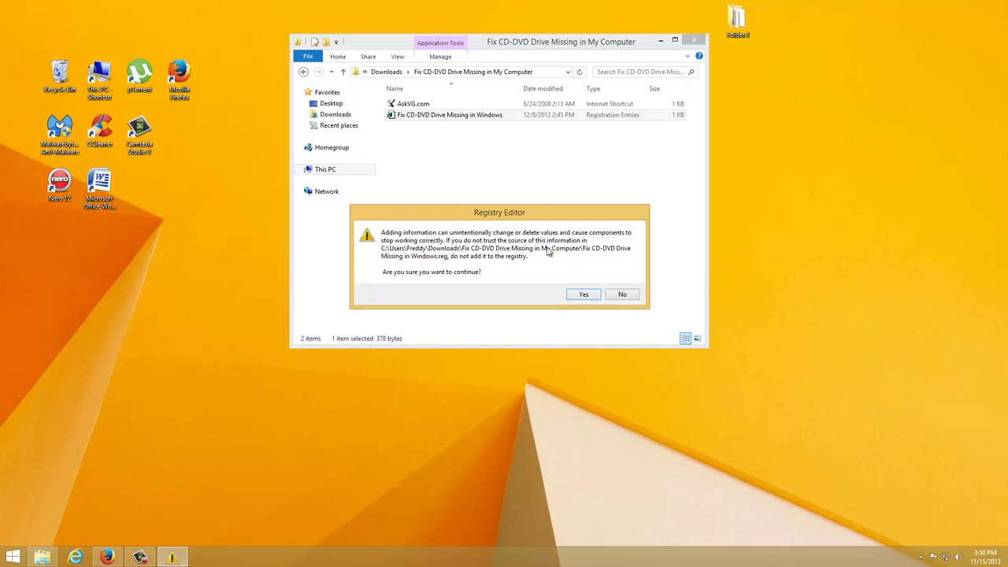
click(583, 294)
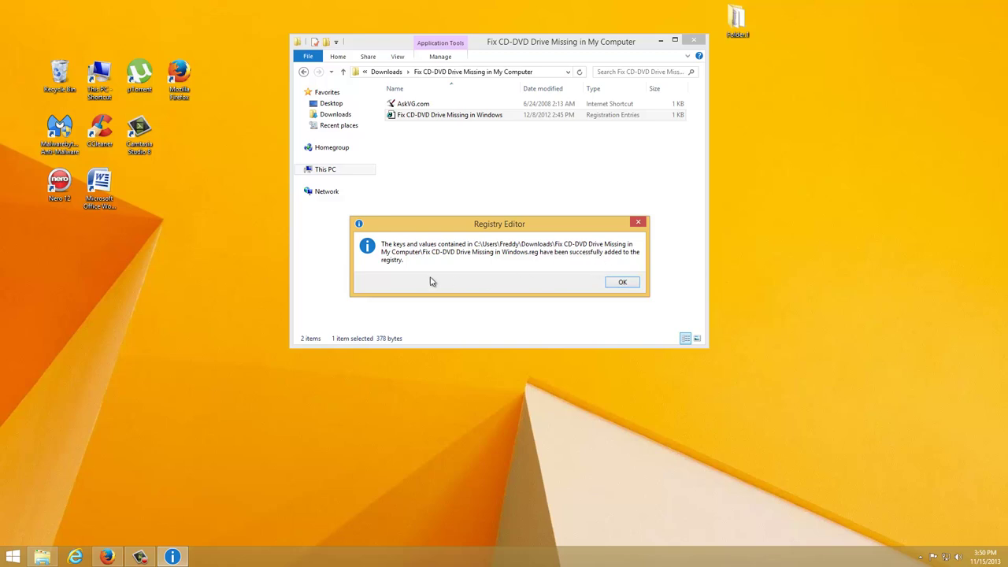
Step: Dismiss the registry success message, close the fix folder window, and refresh the desktop
click(623, 282)
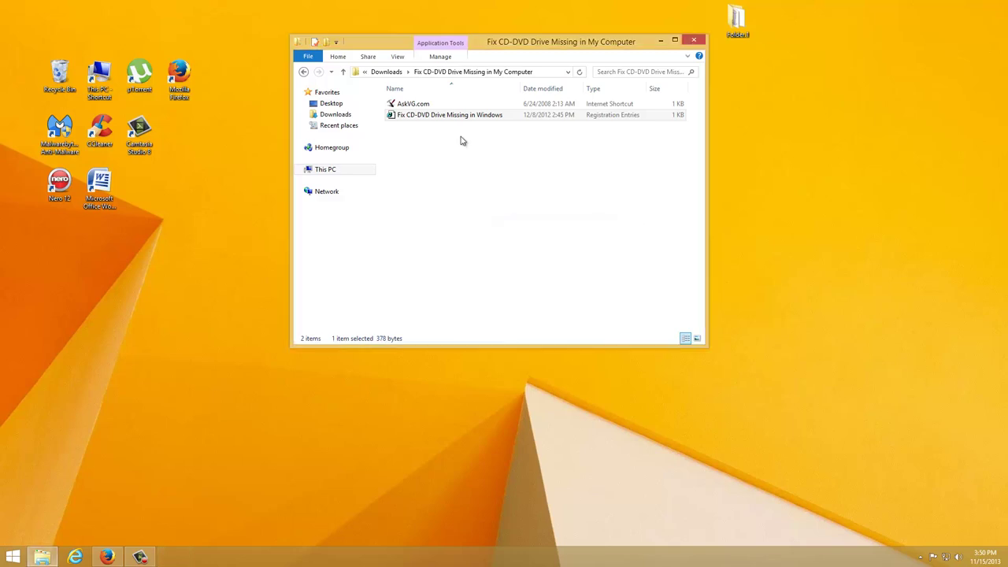
drag(567, 45, 576, 62)
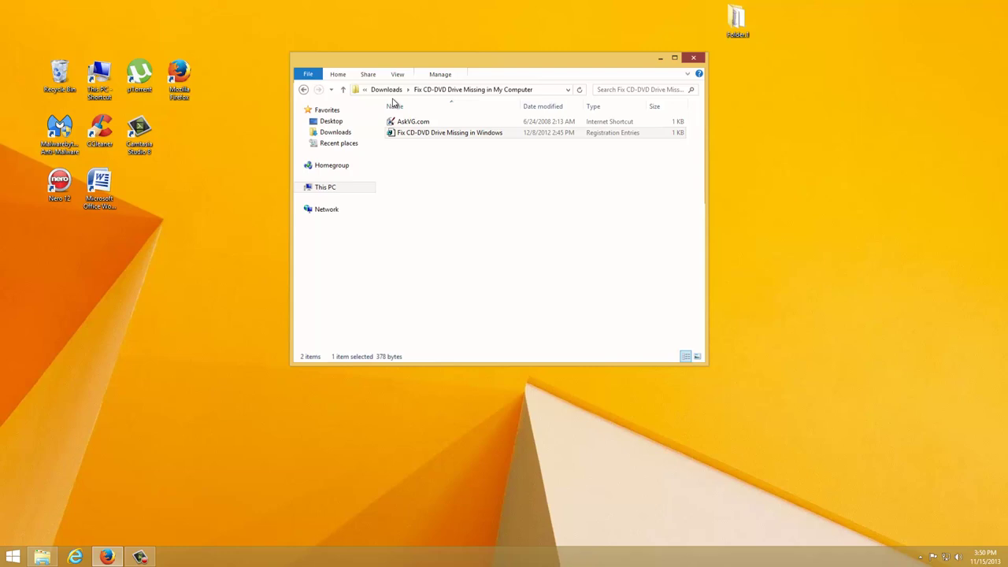
key(alt+F4)
right_click(349, 102)
click(371, 144)
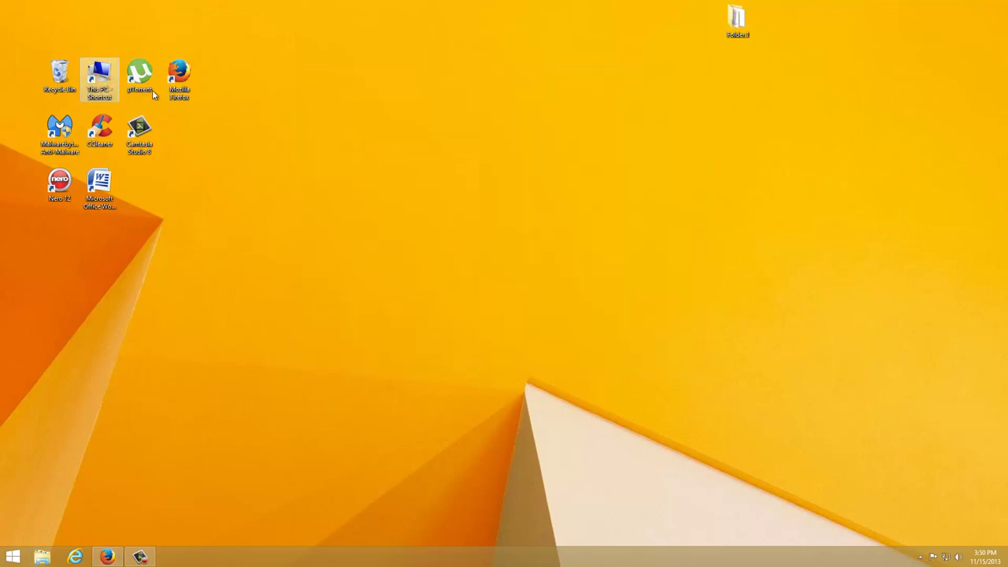
Step: Check This PC for the drives, close it, and refresh the desktop again
double_click(99, 75)
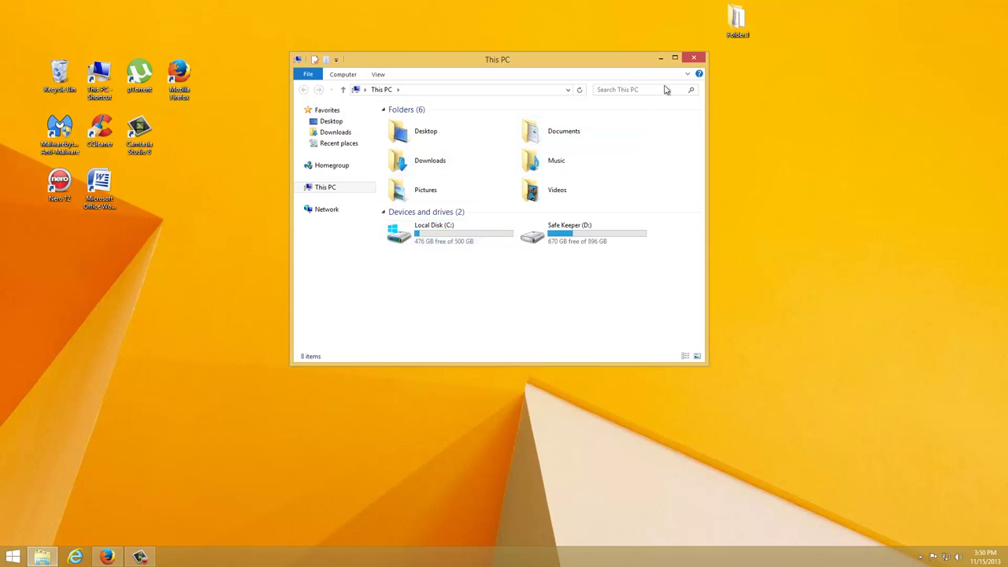
click(693, 57)
right_click(364, 143)
click(429, 186)
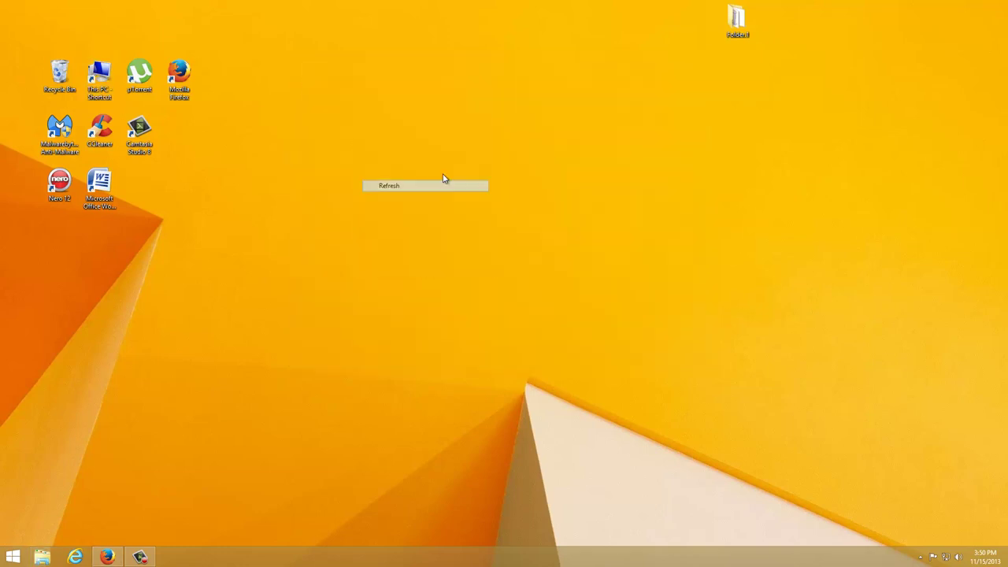
mouse_move(996, 270)
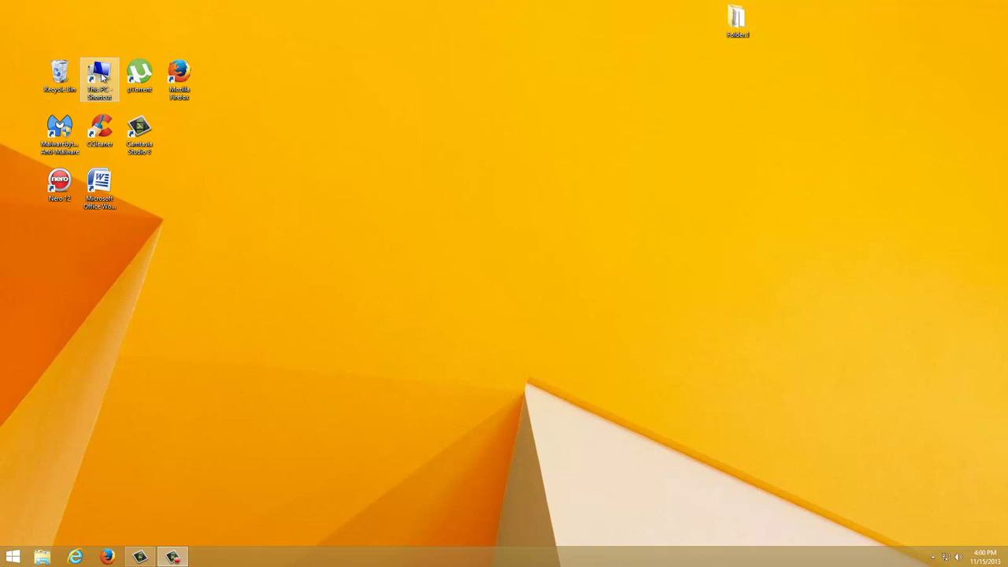
double_click(99, 76)
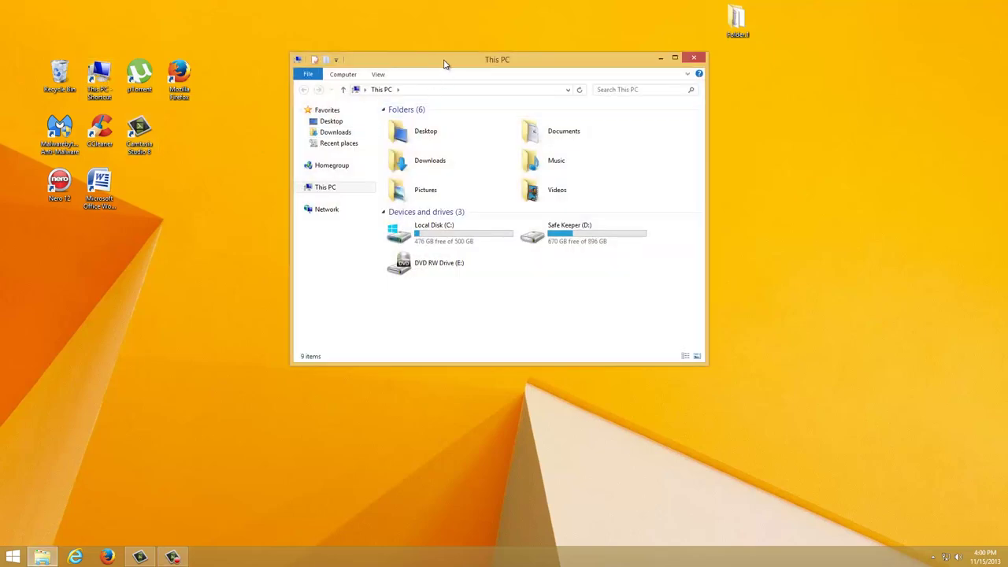
drag(444, 64, 432, 56)
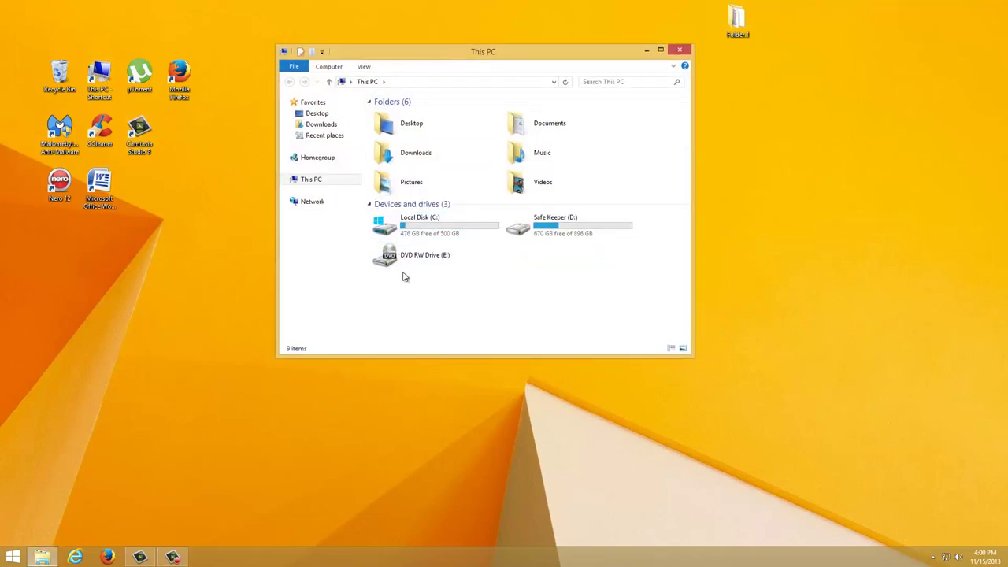
click(550, 123)
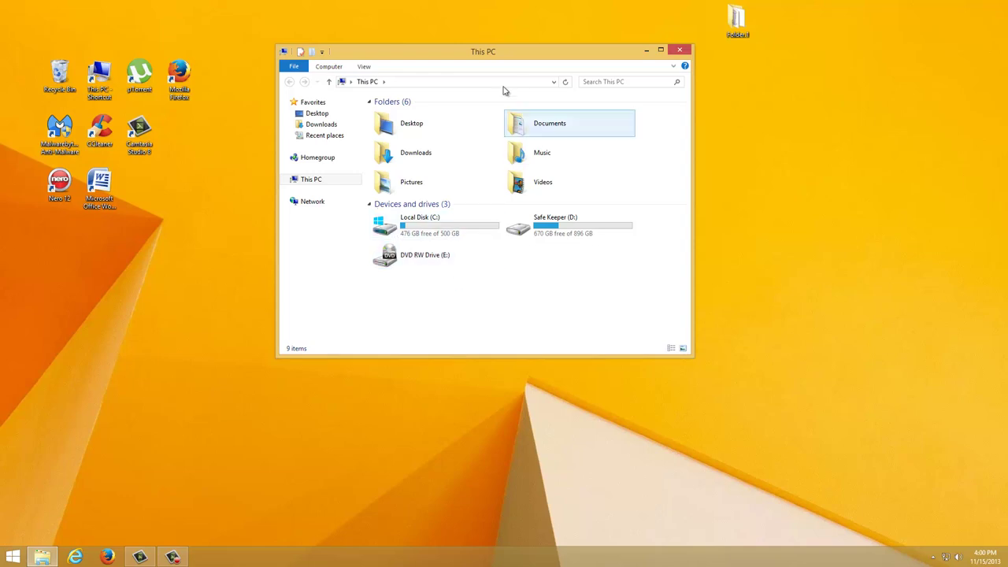
drag(509, 56, 520, 57)
click(410, 268)
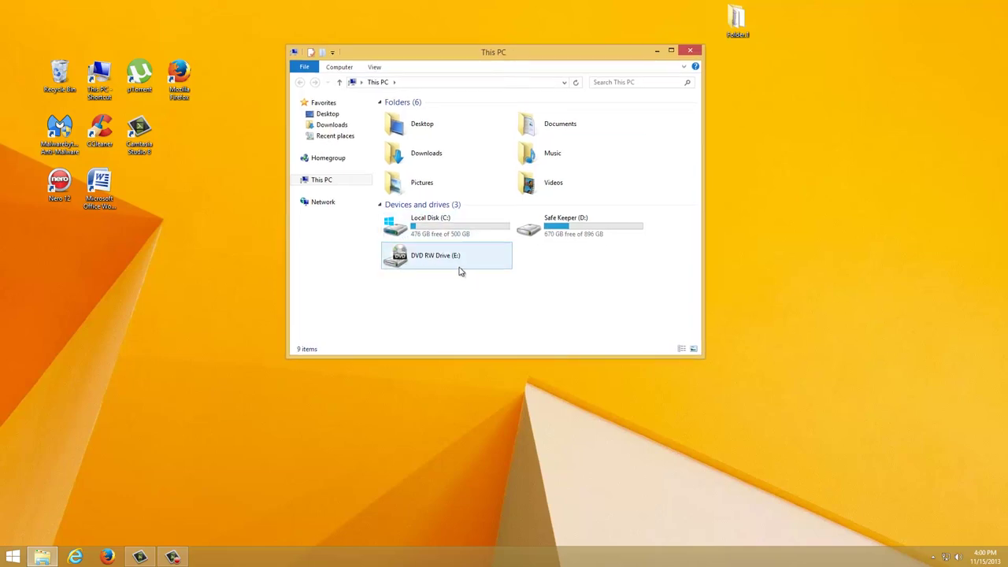
click(484, 272)
click(429, 258)
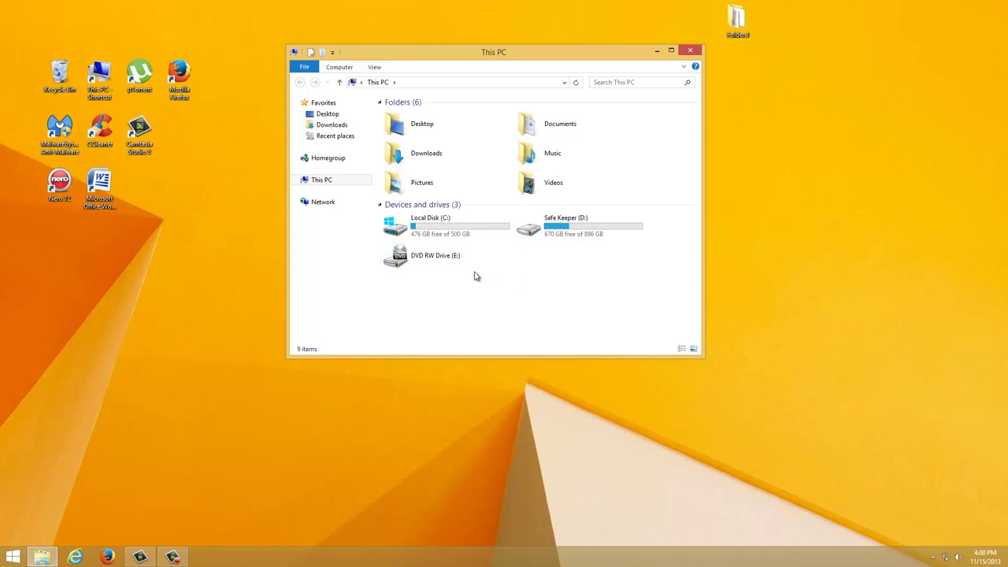
mouse_move(532, 57)
mouse_down()
mouse_move(529, 83)
mouse_move(519, 56)
mouse_move(552, 51)
mouse_move(505, 65)
mouse_move(529, 70)
mouse_move(535, 56)
mouse_up()
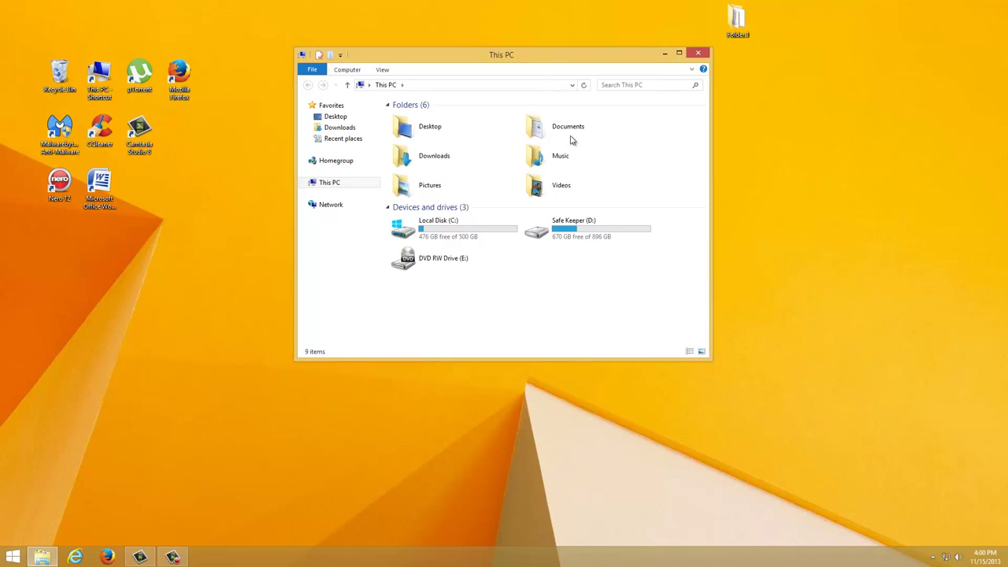
Step: Close the This PC window and refresh the desktop twice
click(699, 55)
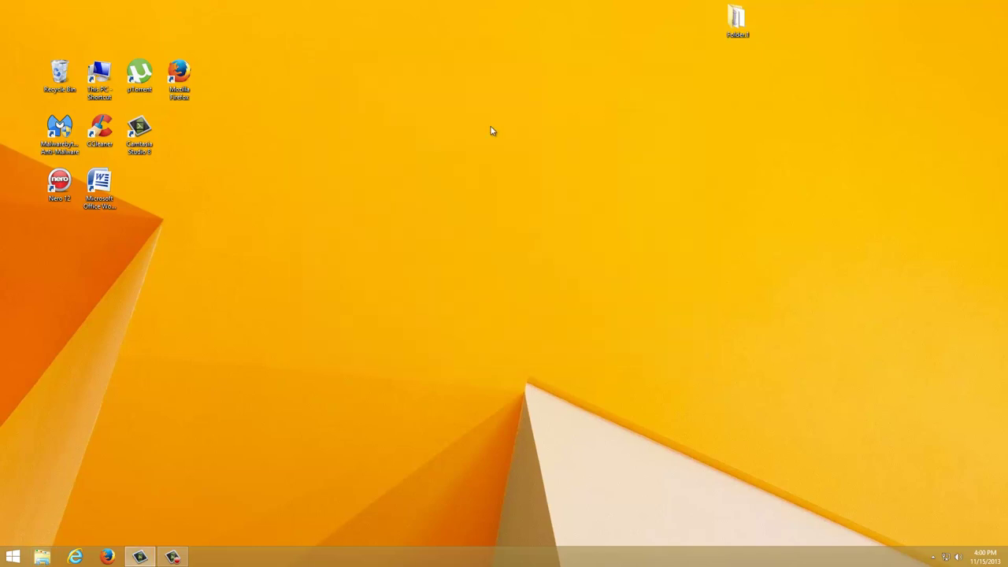
right_click(494, 131)
click(465, 174)
right_click(451, 155)
click(465, 169)
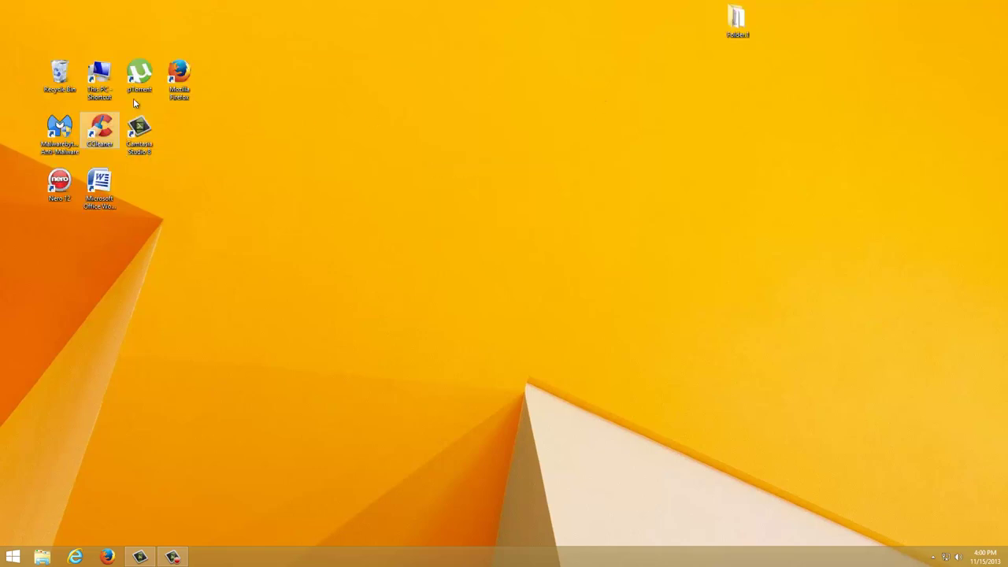
mouse_move(973, 292)
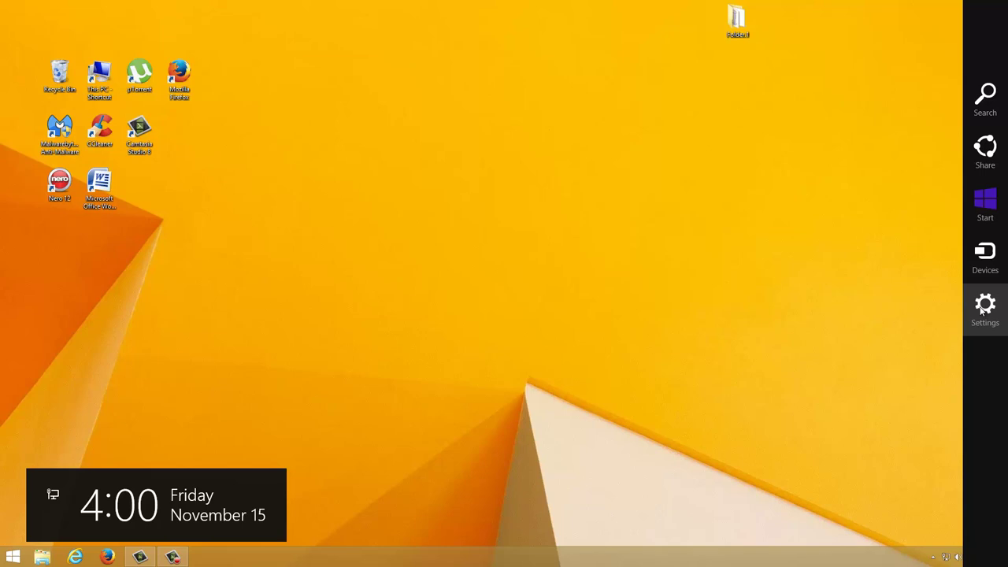